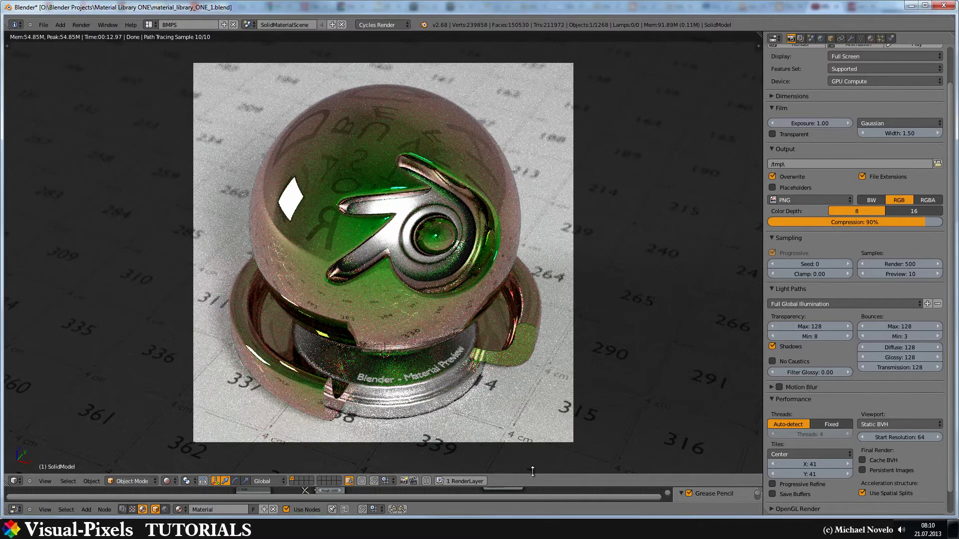
# - Enlarge the node editor and recolor the RGB node feeding Background_Color to blue
pyautogui.moveTo(533, 472); pyautogui.dragTo(530, 207)
pyautogui.scroll(-5, 429, 139)
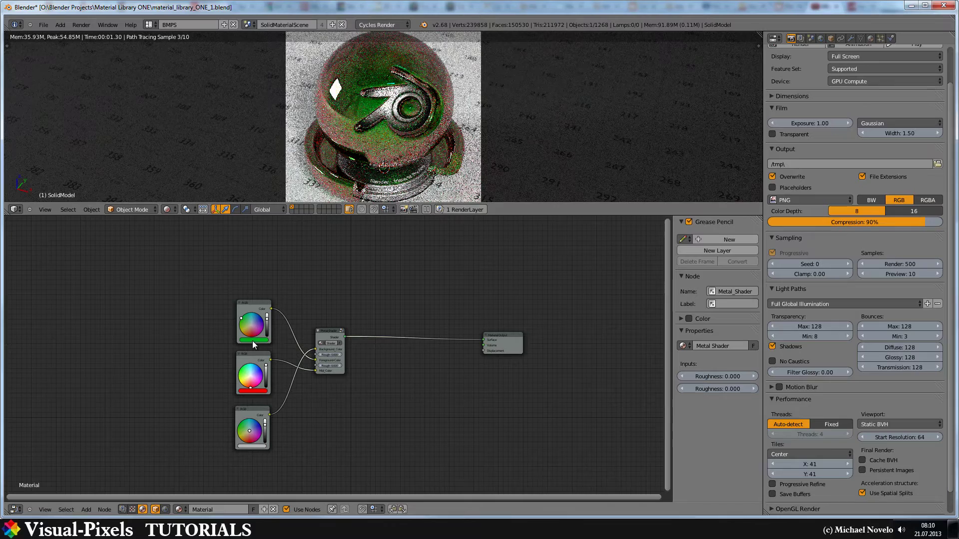
pyautogui.click(256, 446)
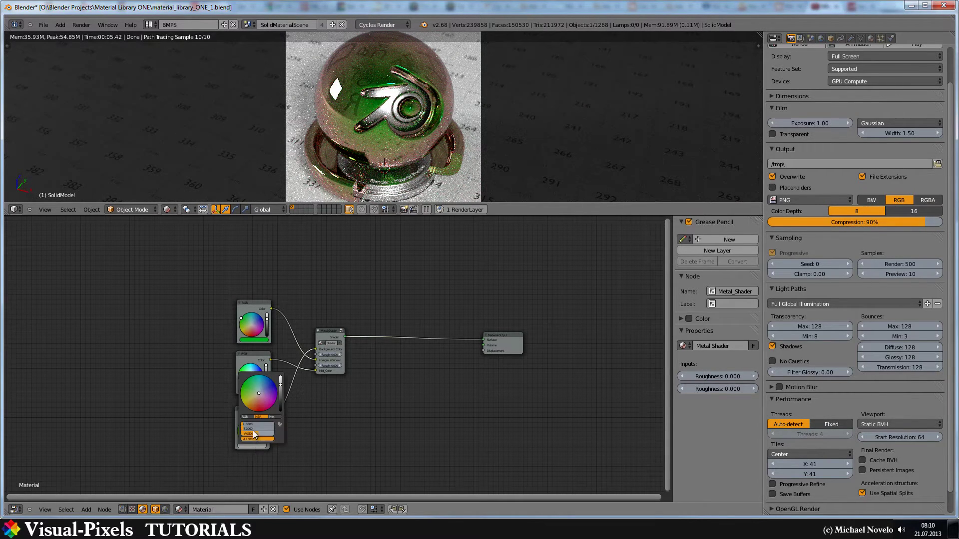
pyautogui.moveTo(253, 430); pyautogui.dragTo(274, 429)
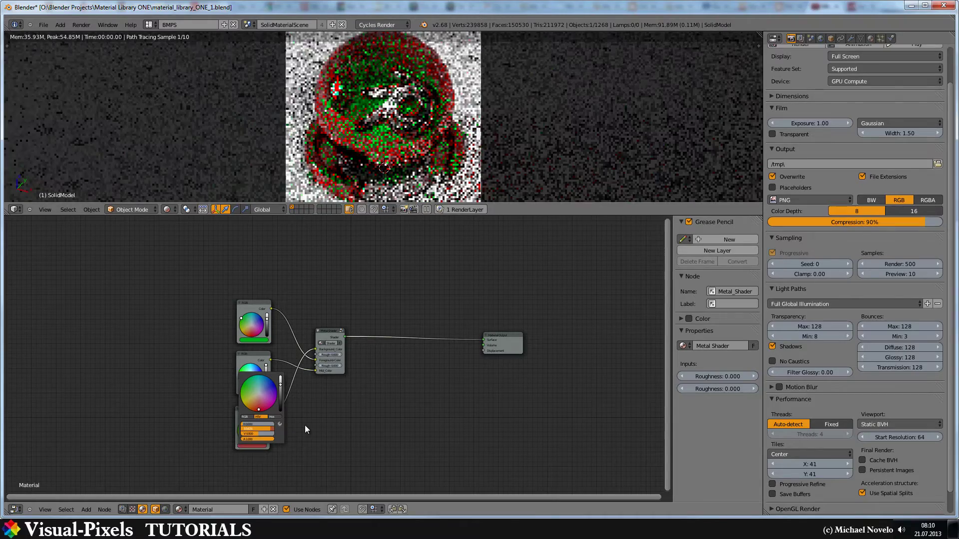
pyautogui.click(268, 390)
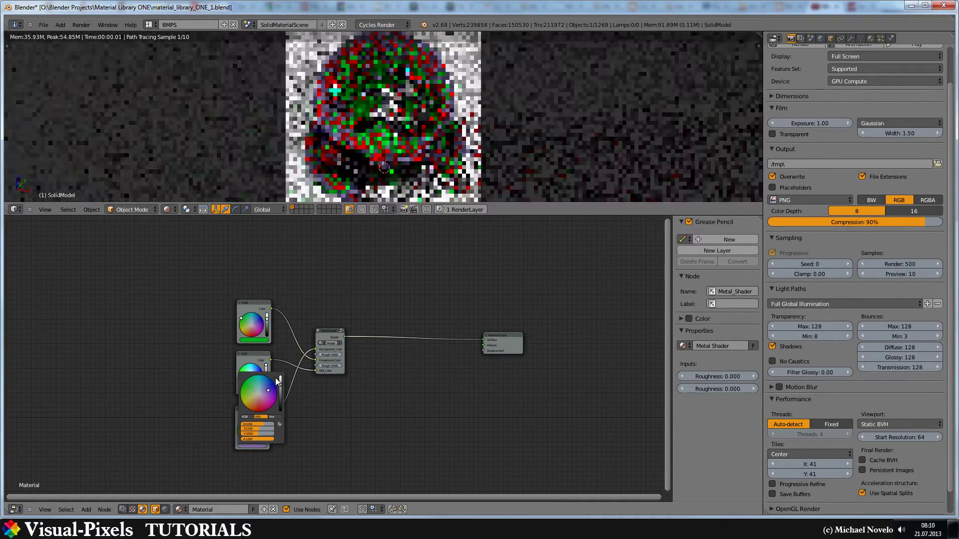
pyautogui.click(351, 424)
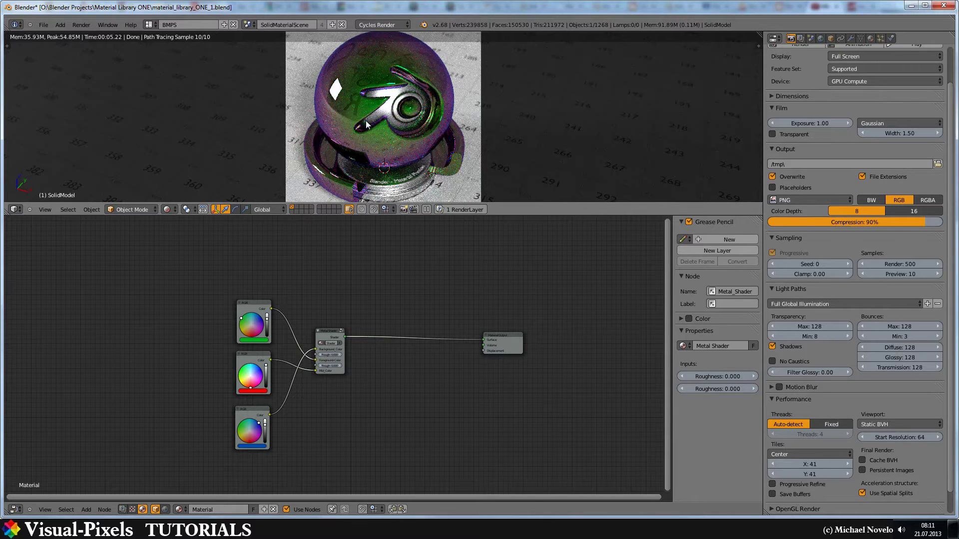
# - Open the Metal Shader node group and examine its Layer Weight, Glossy BSDF and Mix Shader connections
pyautogui.press('Tab')
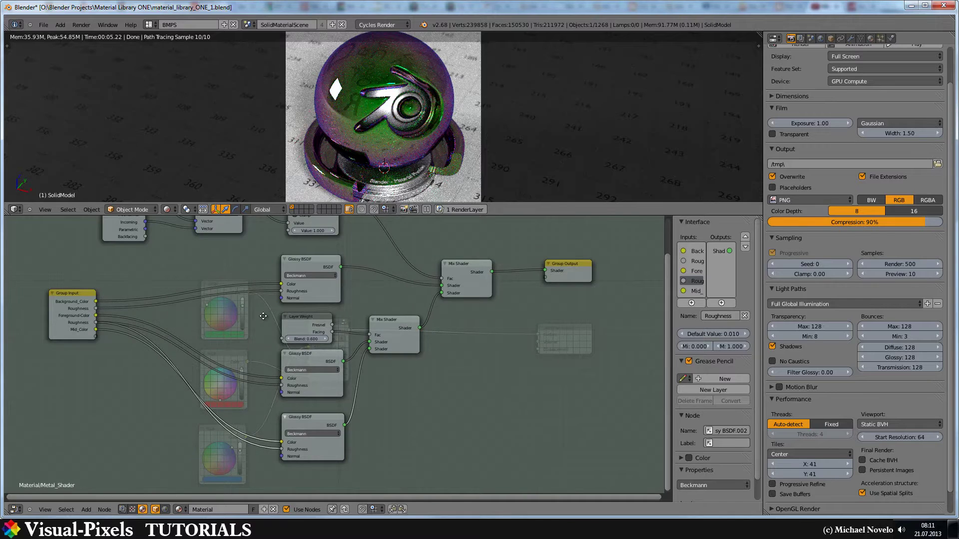
pyautogui.scroll(2, 277, 265)
pyautogui.scroll(1, 277, 265)
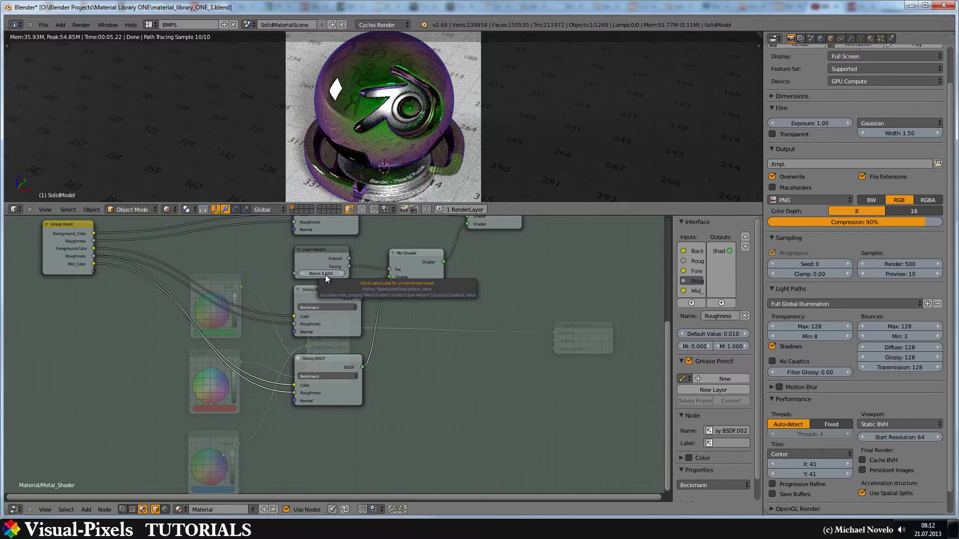
pyautogui.scroll(1, 325, 278)
pyautogui.scroll(-1, 326, 279)
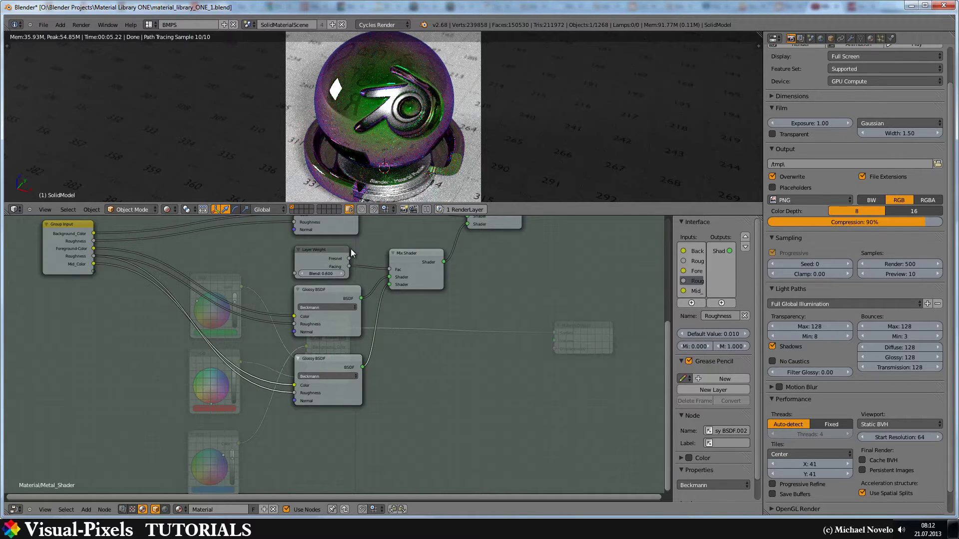
pyautogui.keyDown('shift'); pyautogui.scroll(5, 353, 259); pyautogui.keyUp('shift')
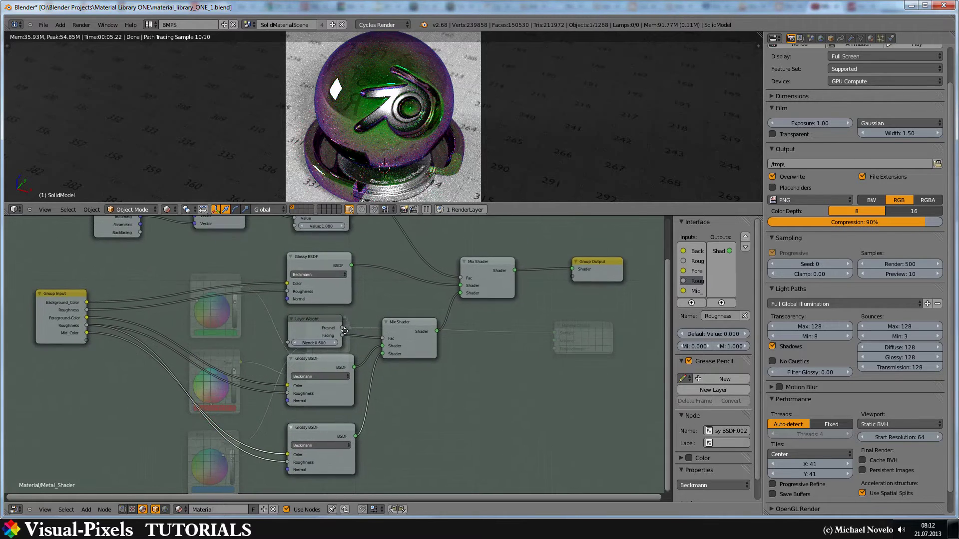
# - Examine how the Geometry, Dot Product and Power nodes drive the final Mix Shader factor, and leave the node group
pyautogui.keyDown('ctrl'); pyautogui.hscroll(-5, 356, 285); pyautogui.keyUp('ctrl')
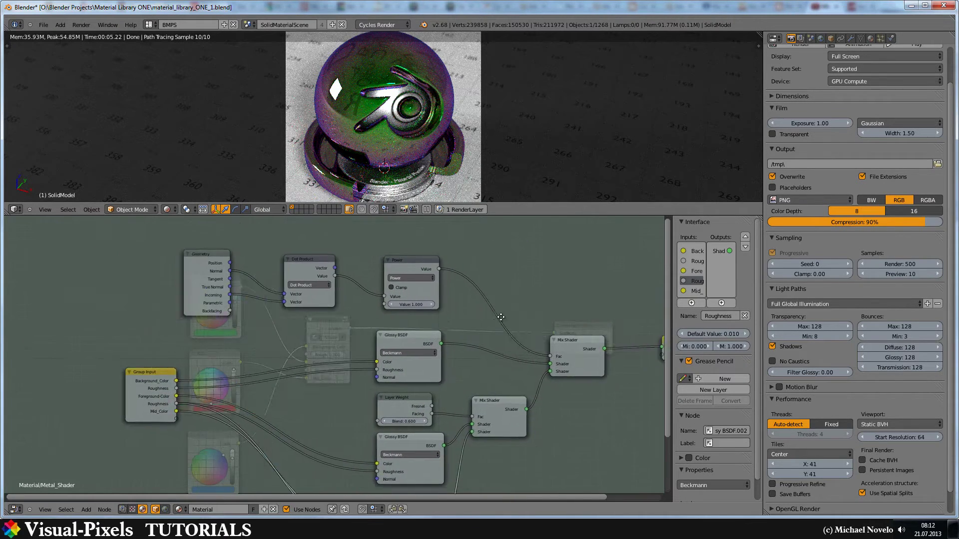
pyautogui.scroll(1, 261, 285)
pyautogui.scroll(1, 262, 285)
pyautogui.keyDown('ctrl'); pyautogui.hscroll(-5, 252, 262); pyautogui.keyUp('ctrl')
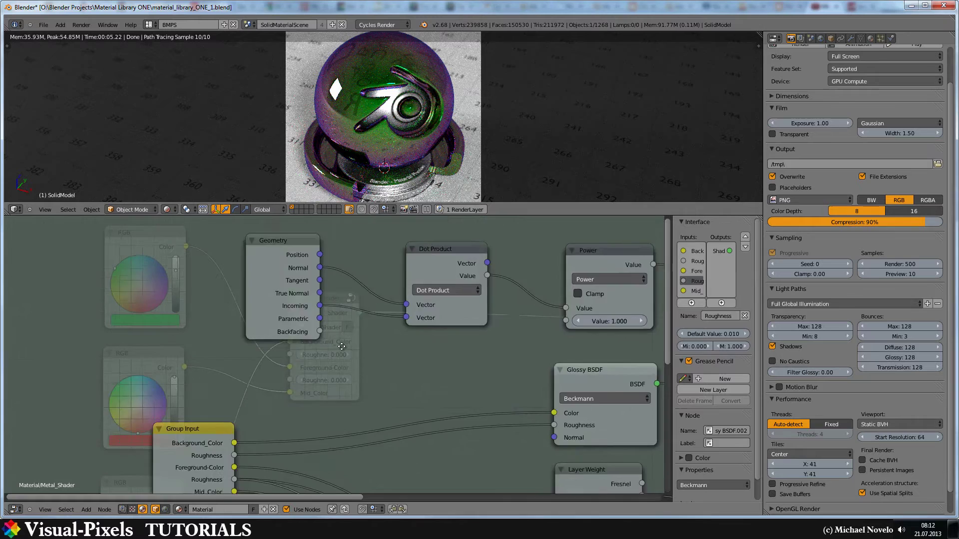
pyautogui.keyDown('shift'); pyautogui.scroll(4, 252, 262); pyautogui.keyUp('shift')
pyautogui.moveTo(415, 314); pyautogui.dragTo(291, 258, button='middle')
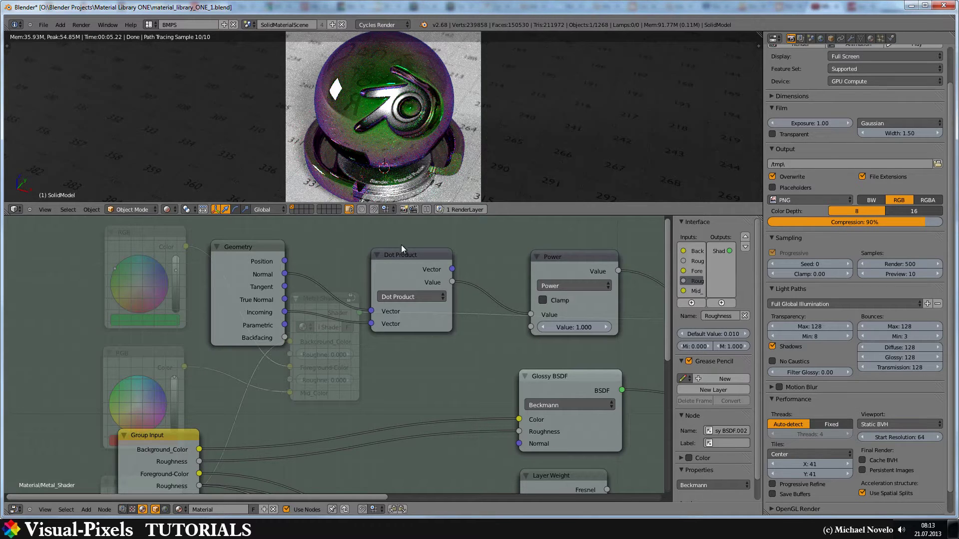
pyautogui.moveTo(468, 283); pyautogui.dragTo(232, 263, button='middle')
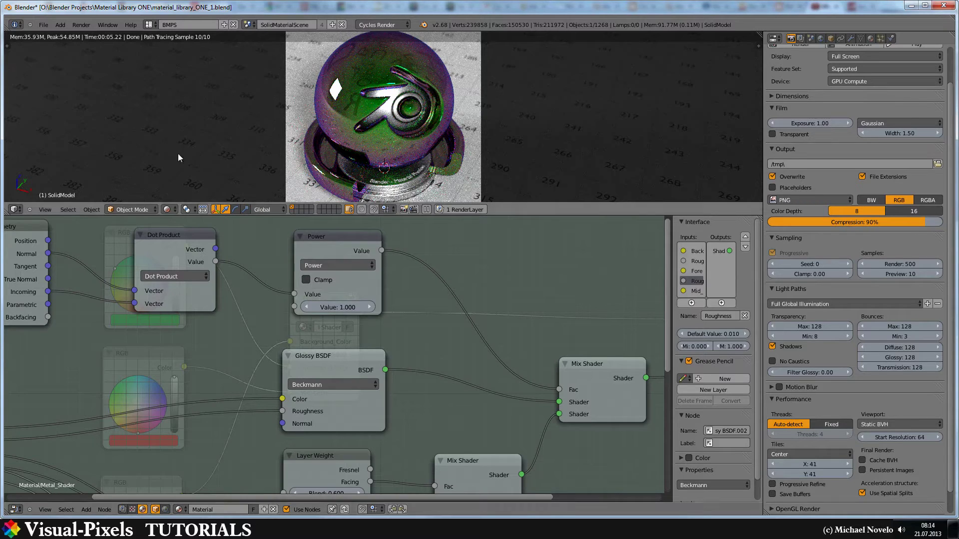
pyautogui.moveTo(390, 260); pyautogui.dragTo(365, 251, button='middle')
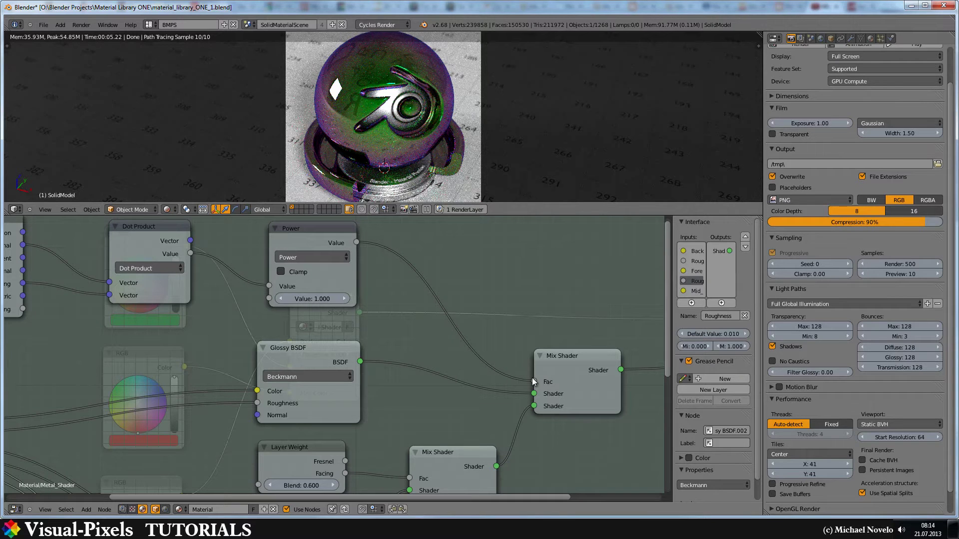
pyautogui.moveTo(439, 345); pyautogui.dragTo(464, 305, button='middle')
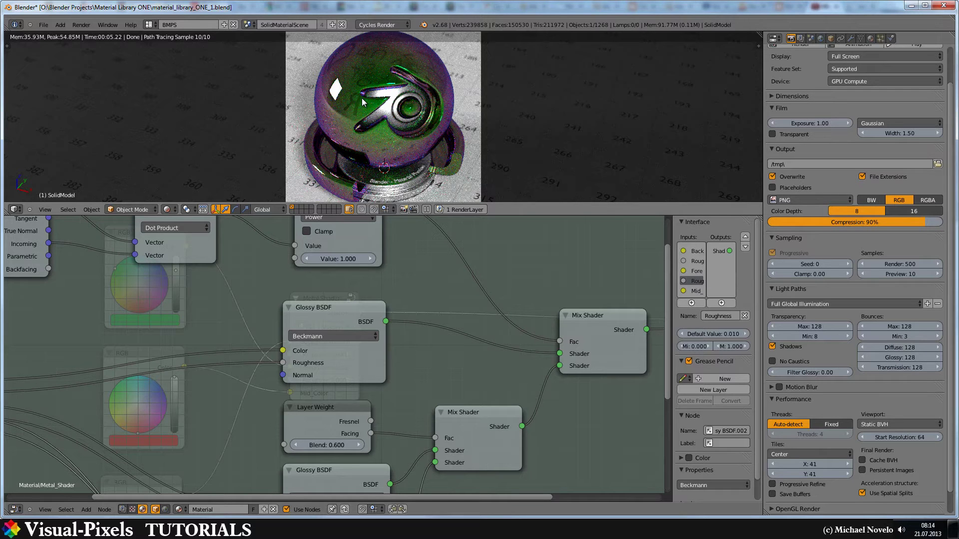
pyautogui.scroll(-5, 390, 412)
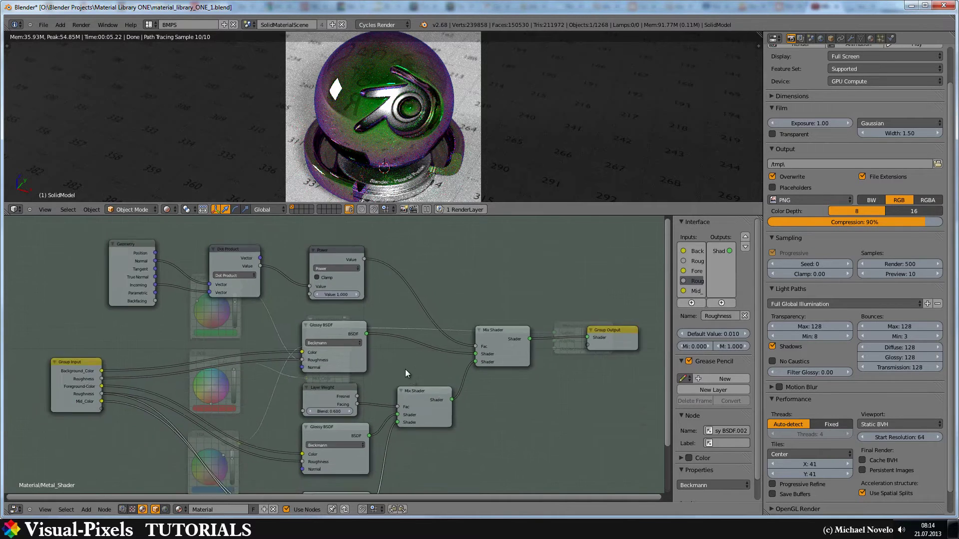
pyautogui.press('Tab')
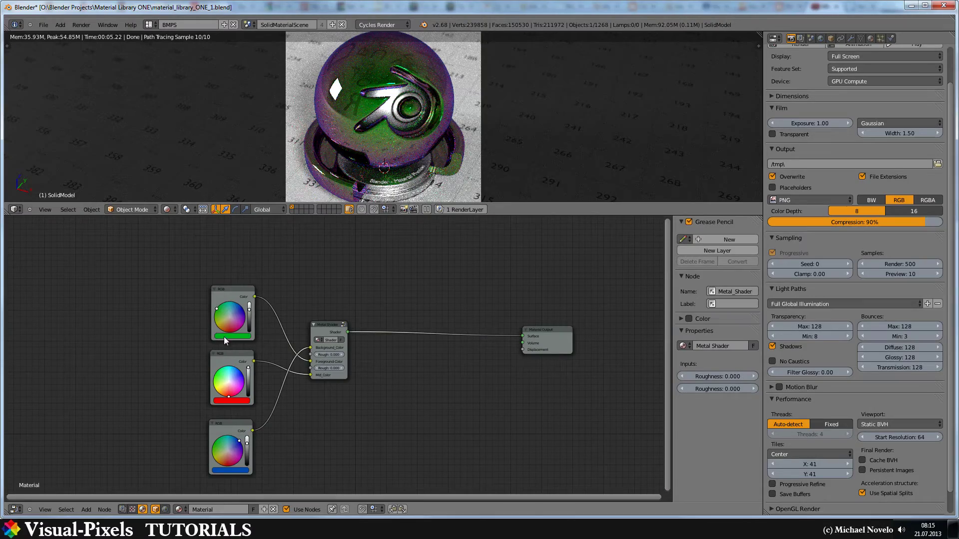
# - Try a gold look by giving the three RGB nodes dark yellow, bright yellow and muted tan colors
pyautogui.click(225, 336)
pyautogui.moveTo(235, 273); pyautogui.dragTo(217, 284)
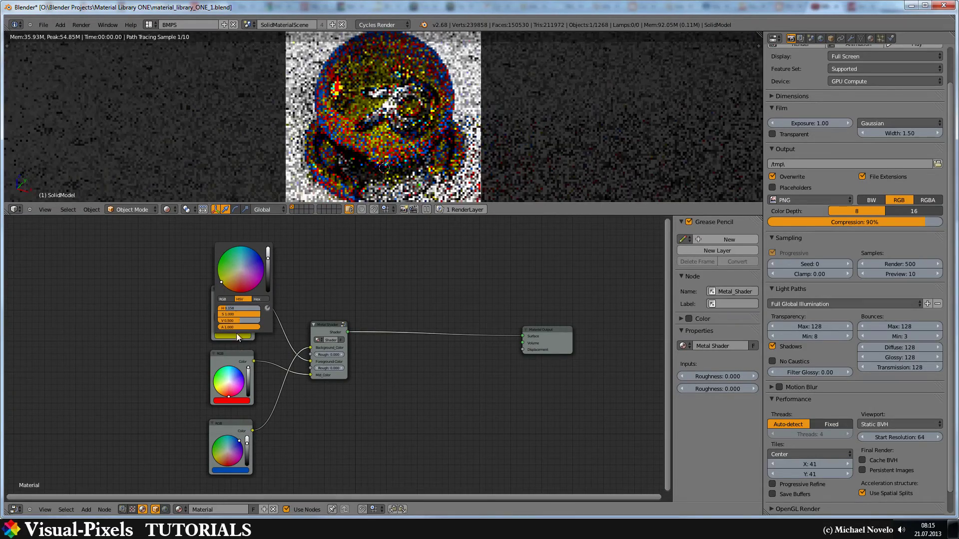
pyautogui.click(232, 401)
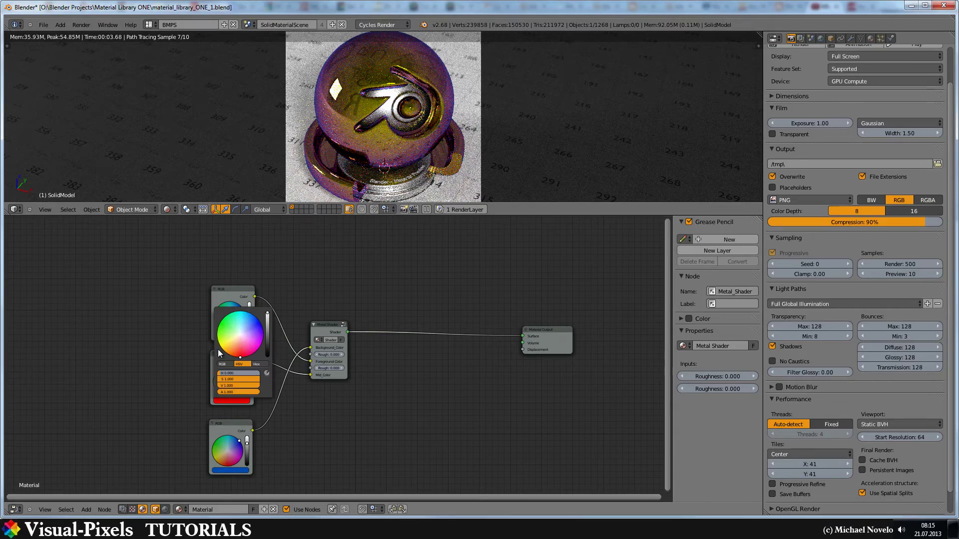
pyautogui.moveTo(220, 349); pyautogui.dragTo(221, 354)
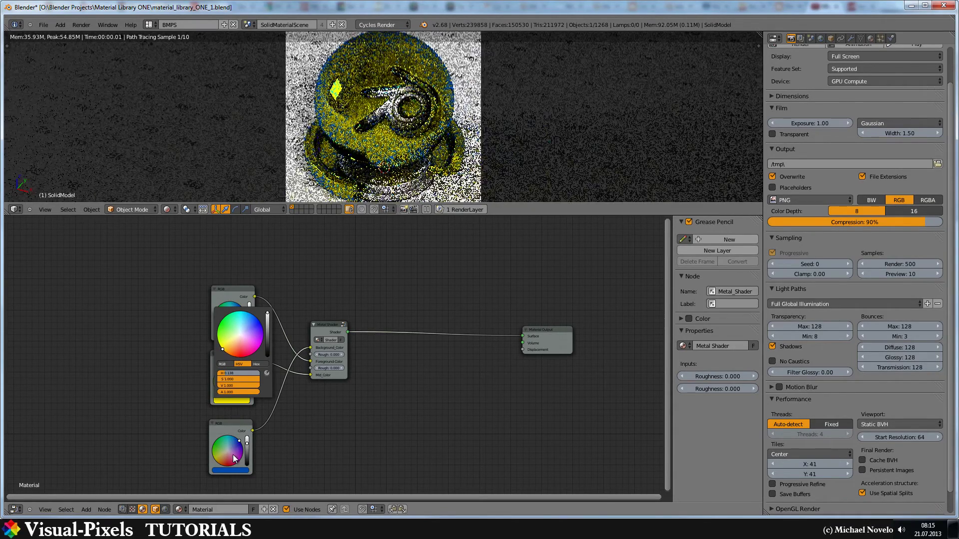
pyautogui.click(232, 469)
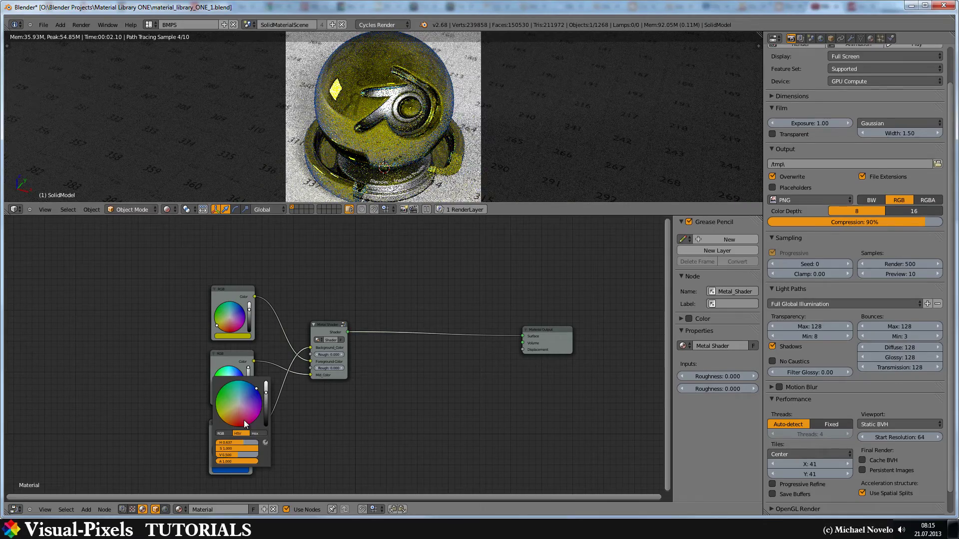
pyautogui.moveTo(221, 419); pyautogui.dragTo(228, 419)
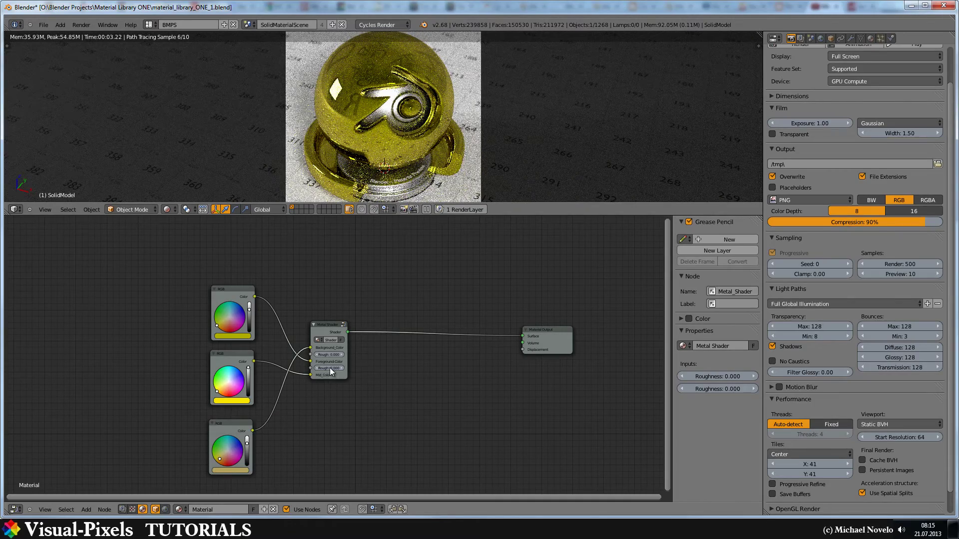
# - Shift all three RGB nodes feeding the metal shader to pinkish red hues
pyautogui.click(229, 392)
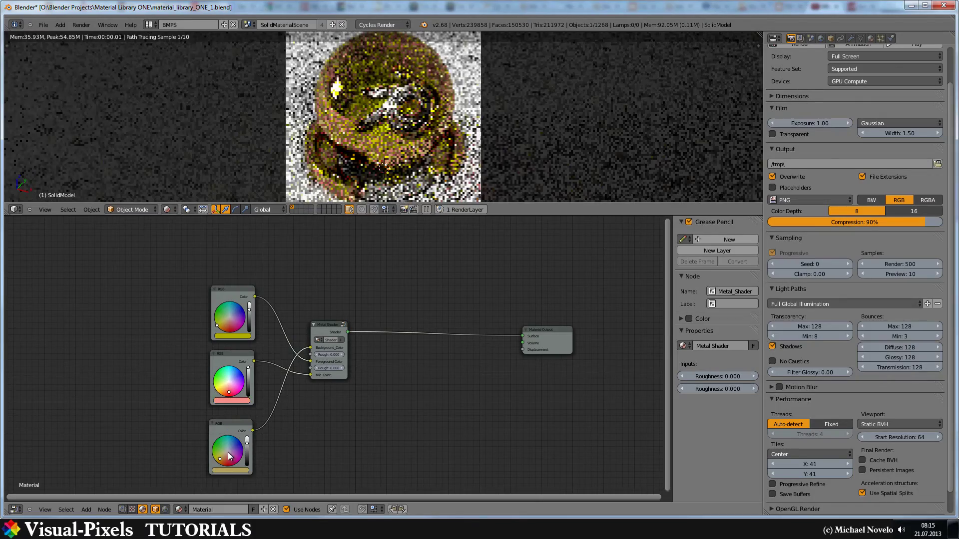
pyautogui.click(230, 461)
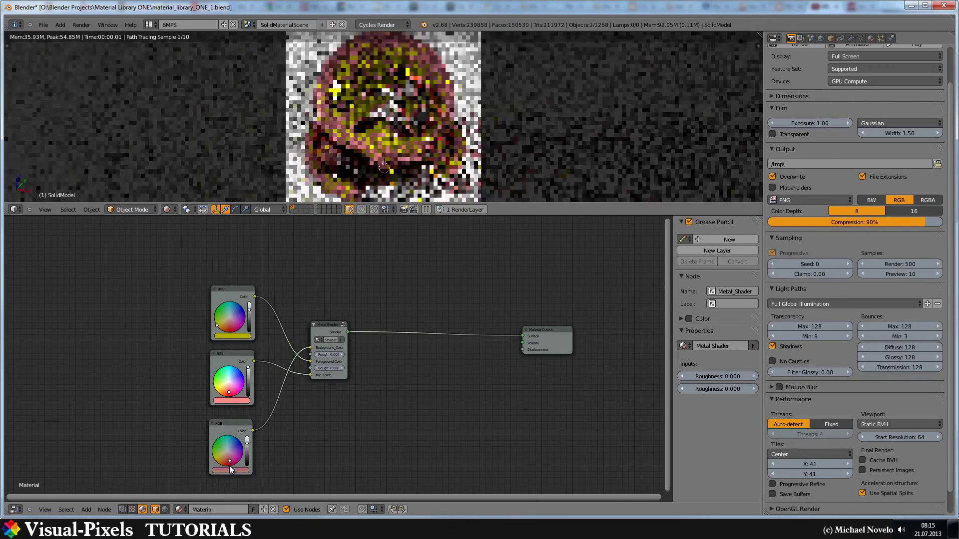
pyautogui.click(229, 325)
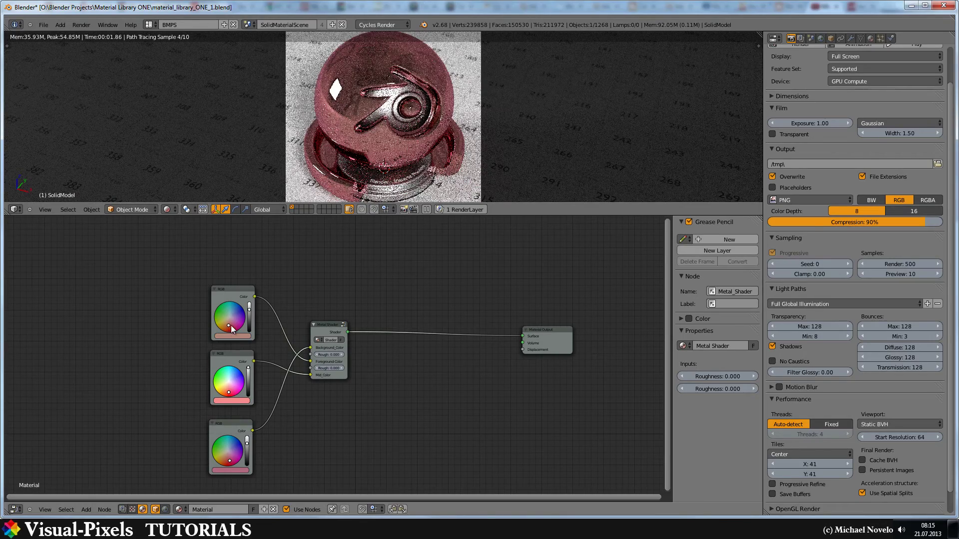
# - Balance the red tones with a pale pink Mid_Color, a darker Background_Color and a Foreground_Color at full brightness
pyautogui.moveTo(251, 314); pyautogui.dragTo(251, 315)
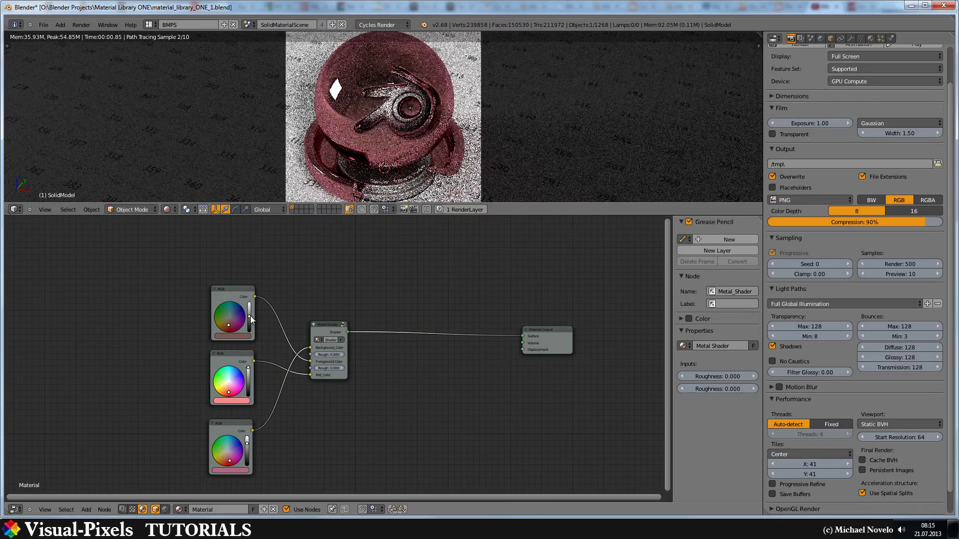
pyautogui.moveTo(250, 317); pyautogui.dragTo(250, 317)
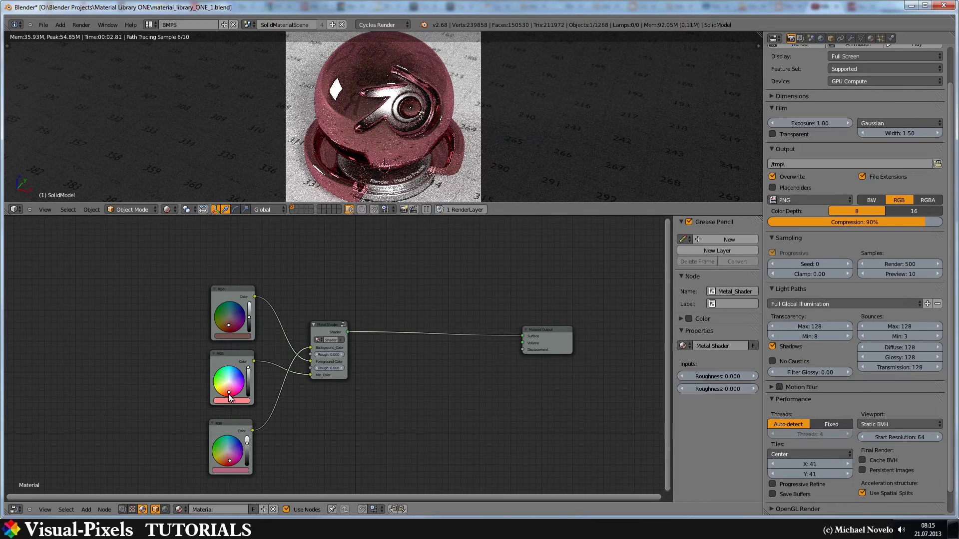
pyautogui.moveTo(230, 396); pyautogui.dragTo(227, 389)
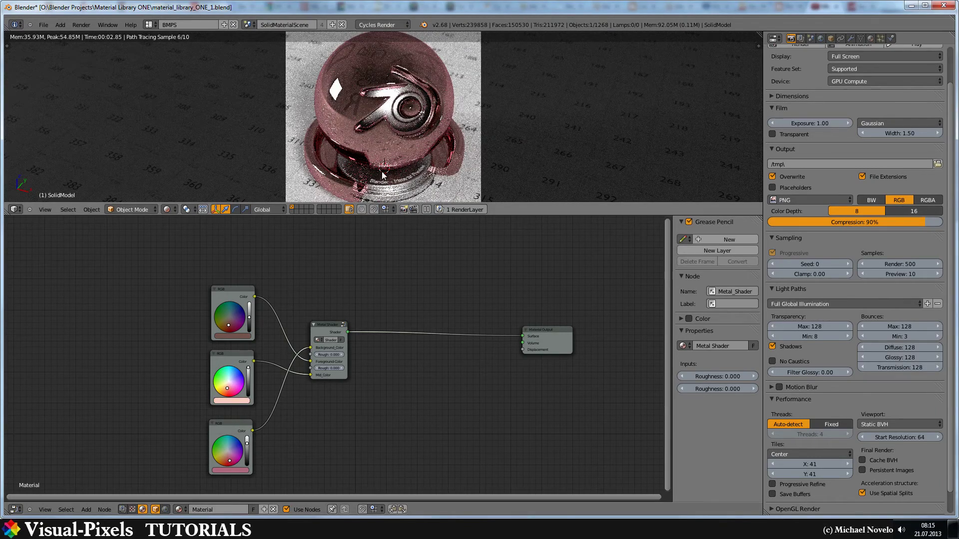
pyautogui.click(246, 451)
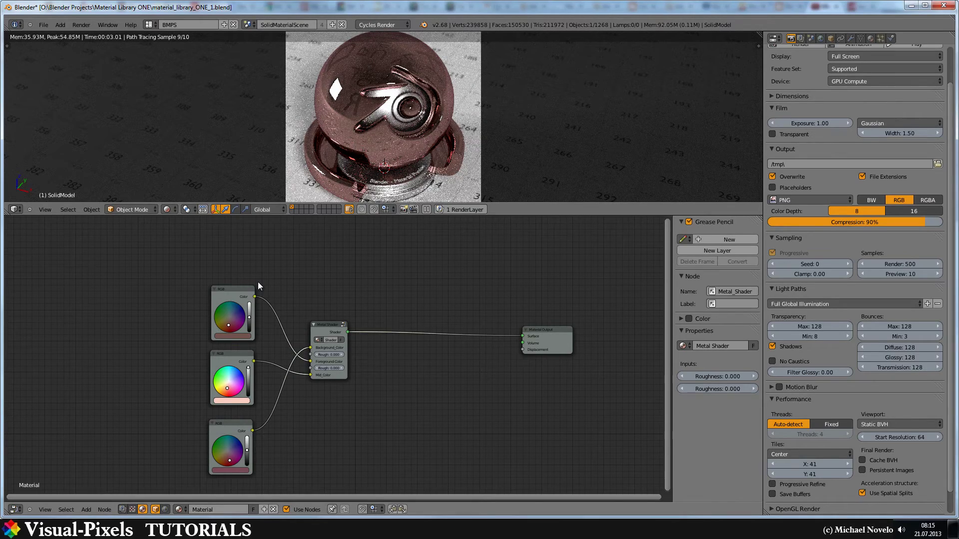
pyautogui.click(249, 302)
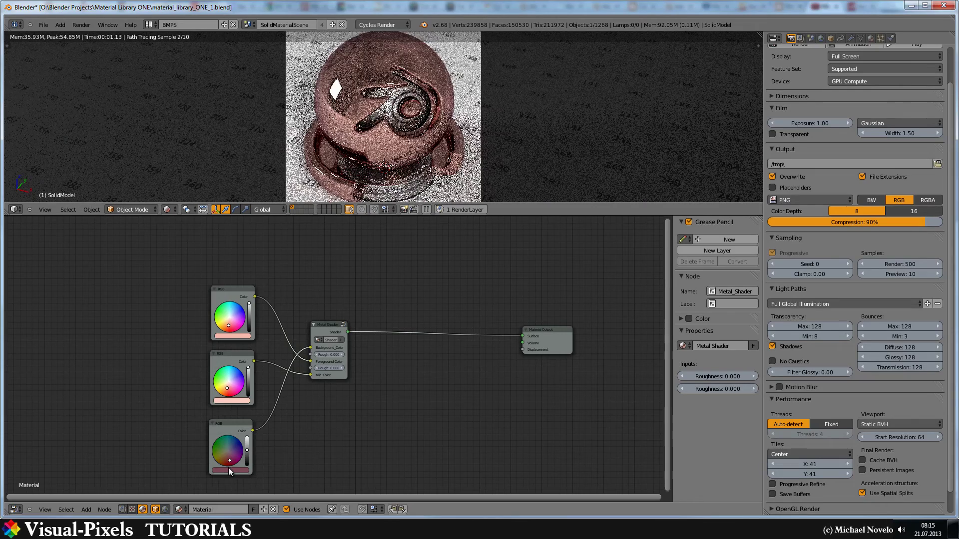
# - Set the saturation of the RGB node feeding Background_Color to 0 for a dark grey
pyautogui.click(229, 468)
pyautogui.click(229, 468)
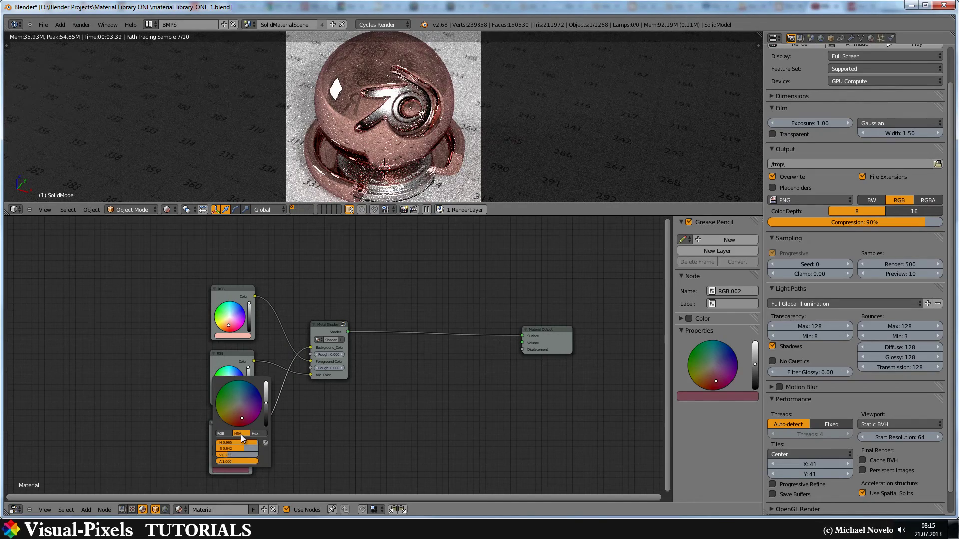
pyautogui.moveTo(222, 448); pyautogui.dragTo(179, 449)
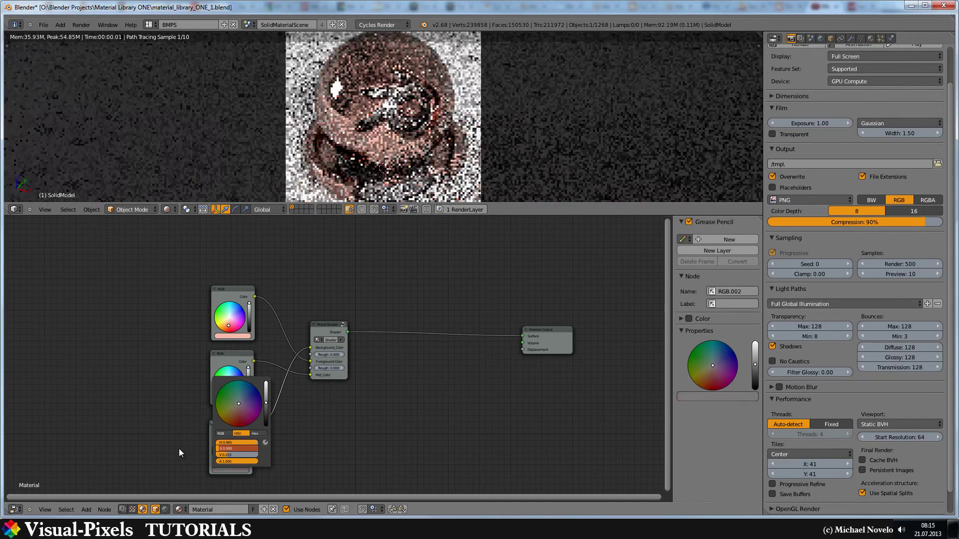
# - Reduce the Mid_Color RGB node's saturation to near white and set the Foreground_Color RGB node's saturation to 0
pyautogui.click(235, 402)
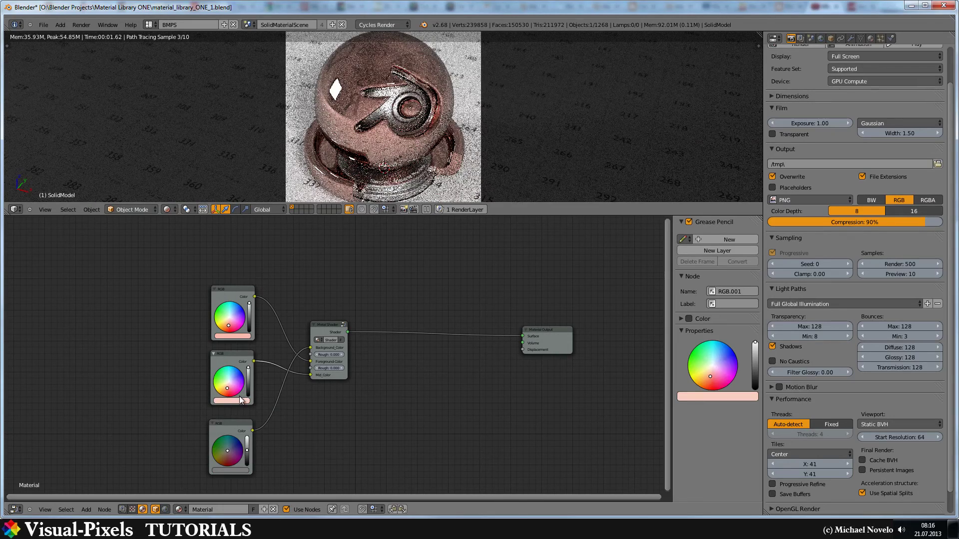
pyautogui.click(236, 400)
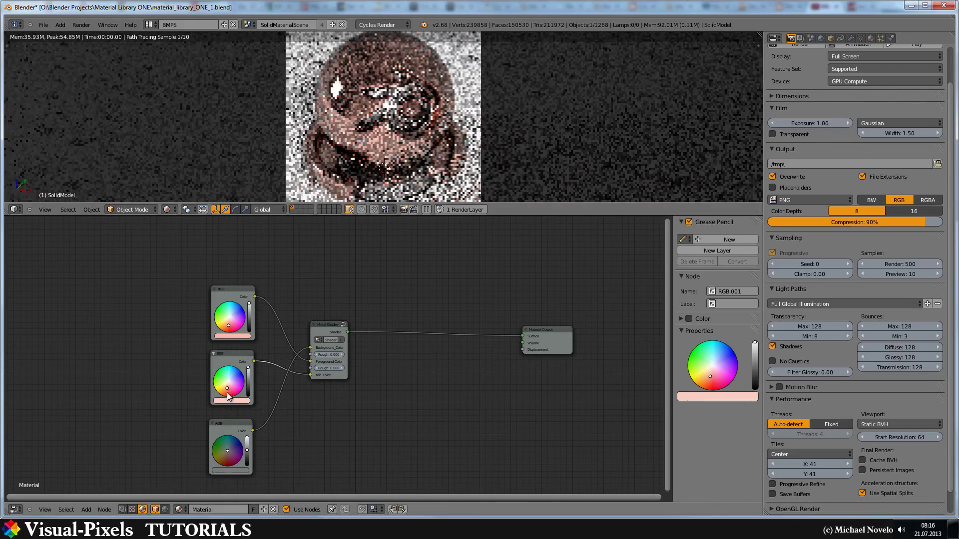
pyautogui.click(227, 402)
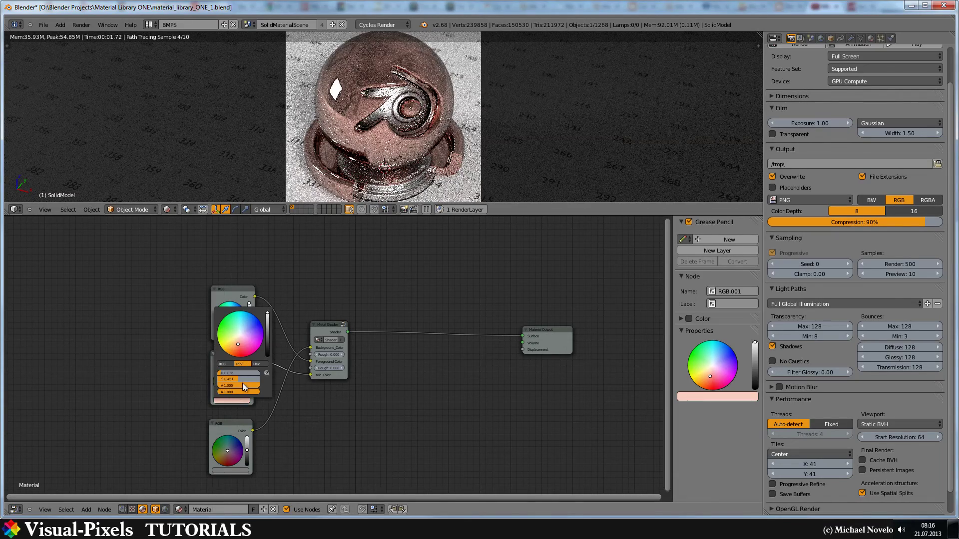
pyautogui.moveTo(241, 379); pyautogui.dragTo(194, 379)
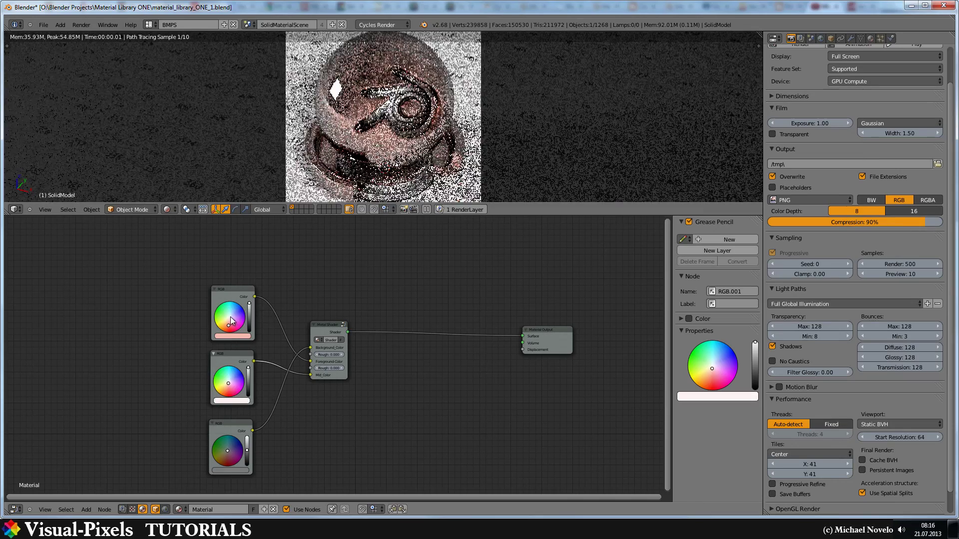
pyautogui.click(223, 337)
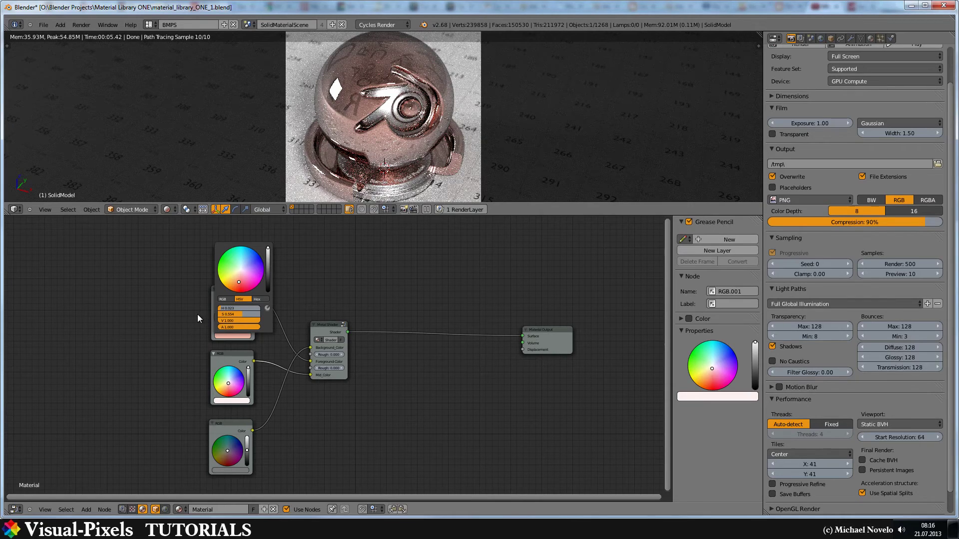
pyautogui.moveTo(237, 313); pyautogui.dragTo(163, 305)
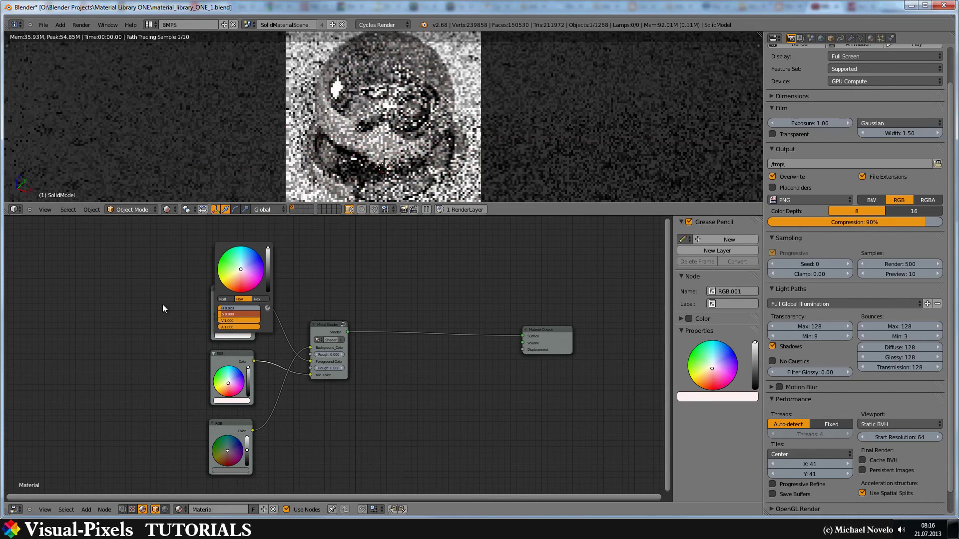